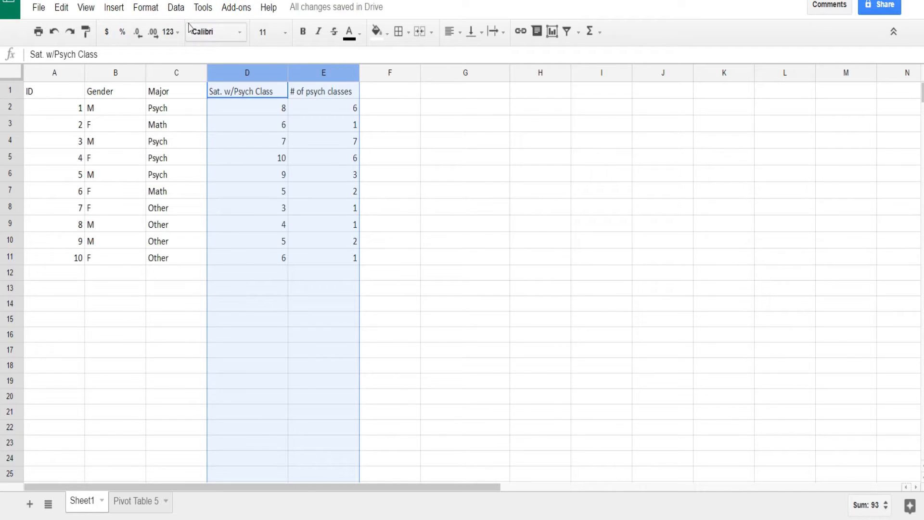
Enter the formula =correl(D:D,E:E) in cell G5 to correlate psych class satisfaction with the number of psych classes.
click(434, 162)
text(=)
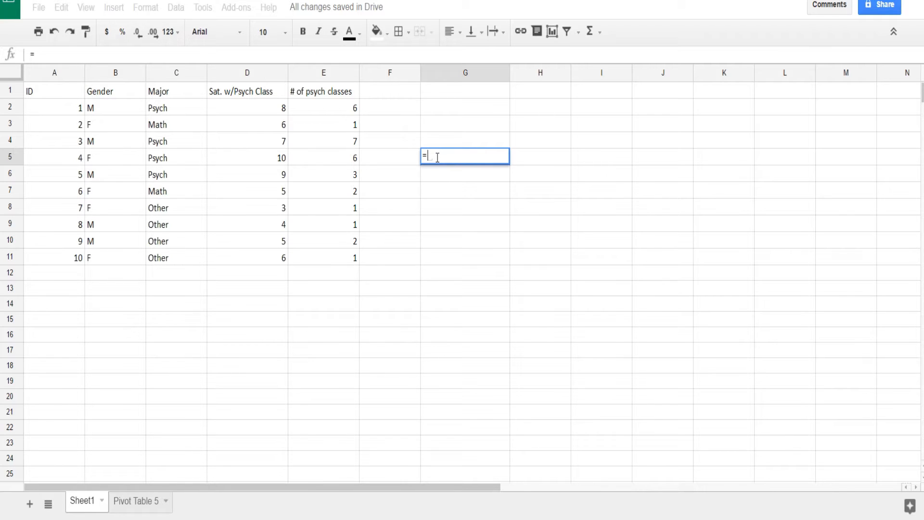
text(c)
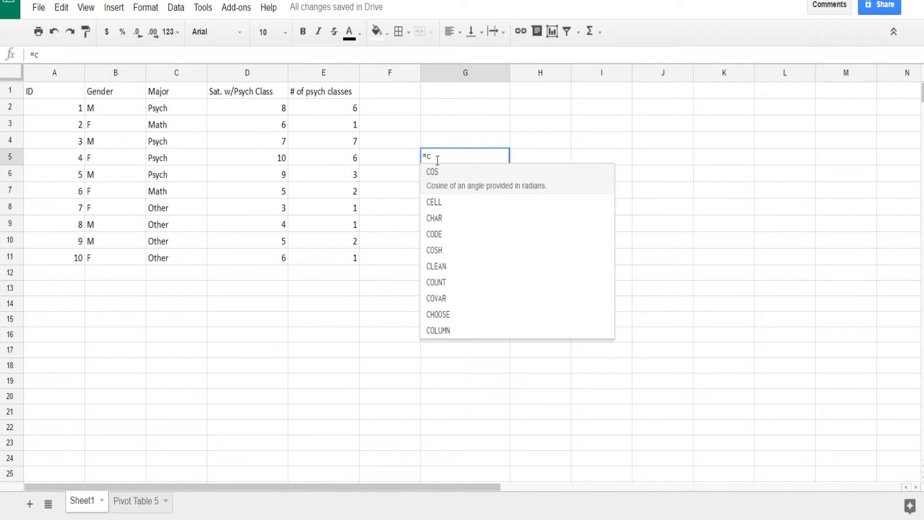
text(orre)
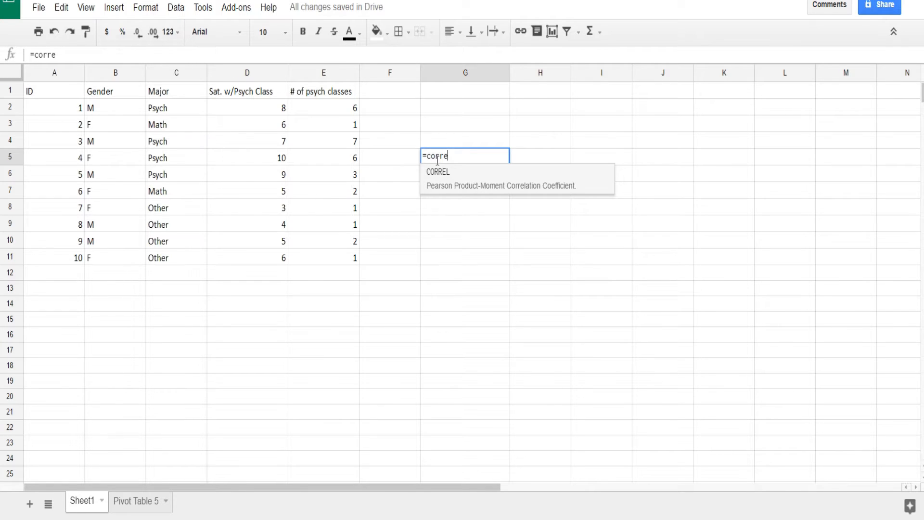
text(l)
text(()
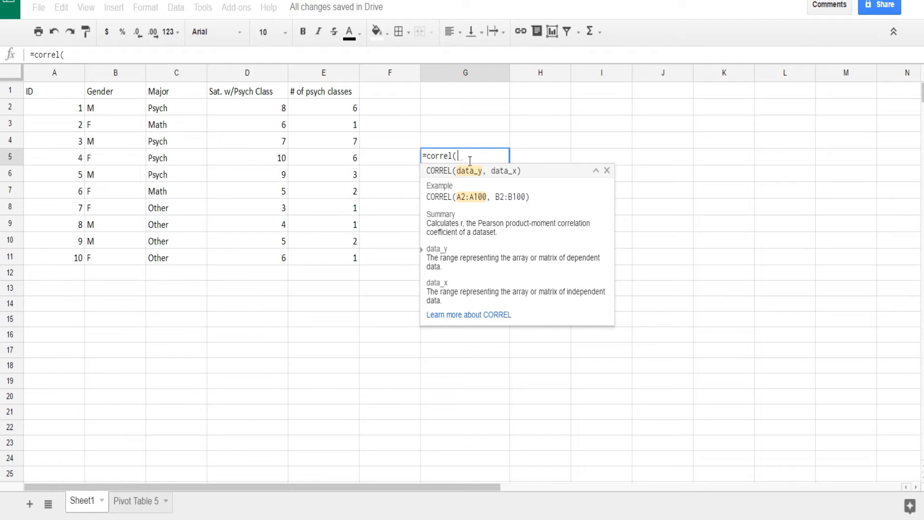
click(247, 73)
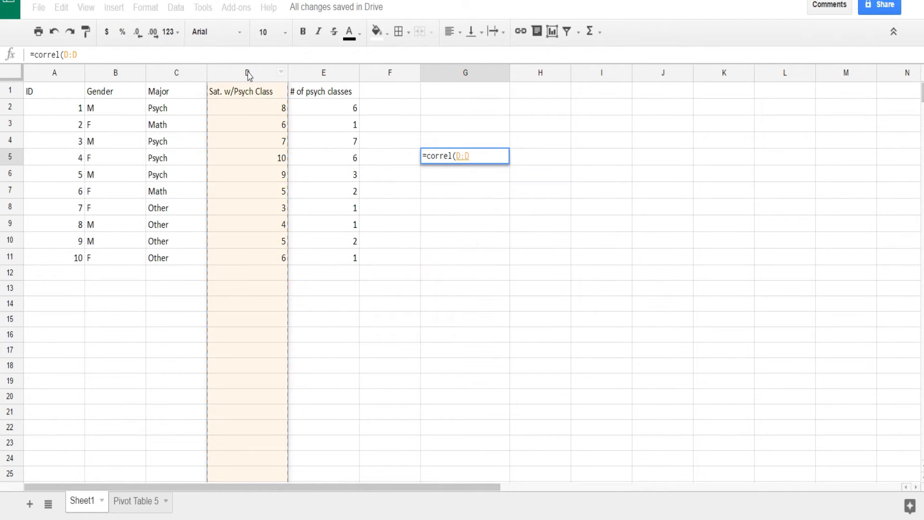
text(,)
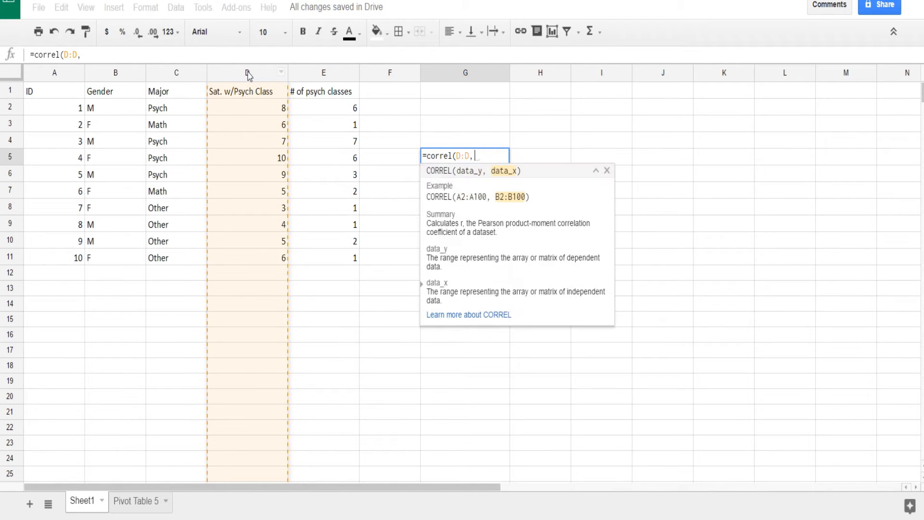
click(323, 74)
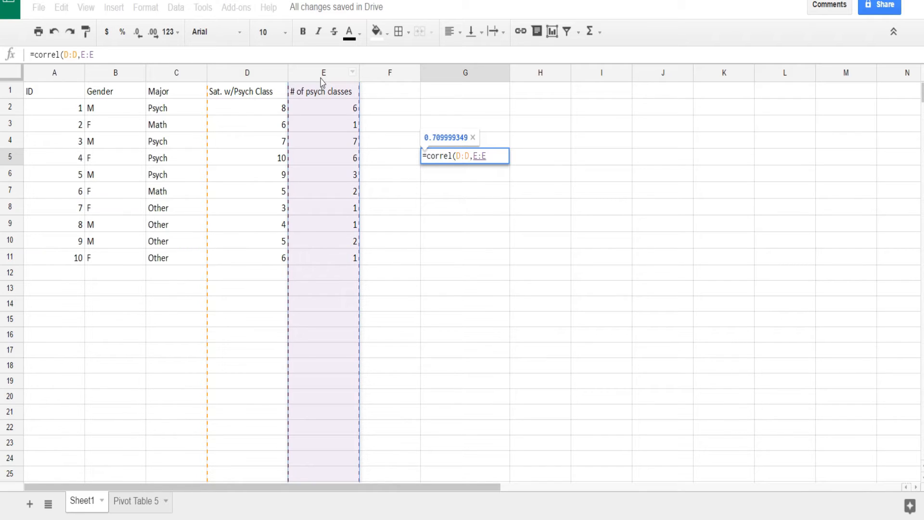
text())
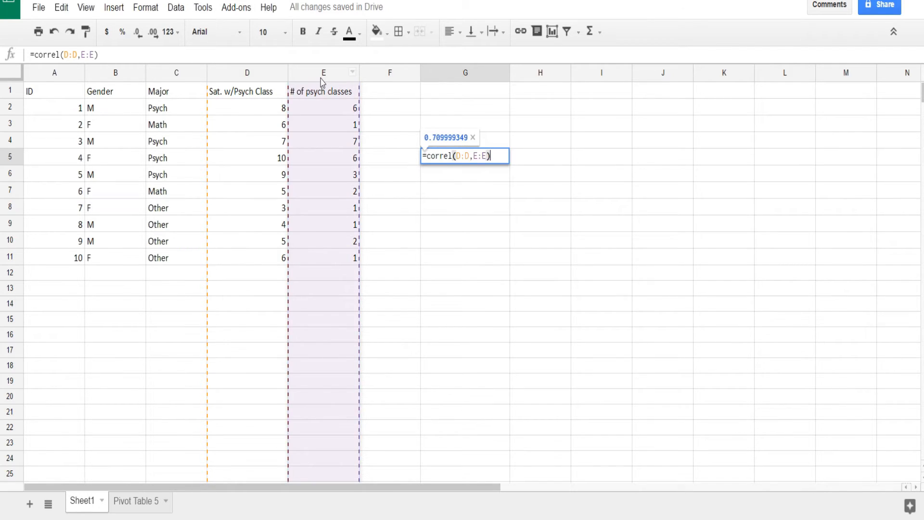
key(Return)
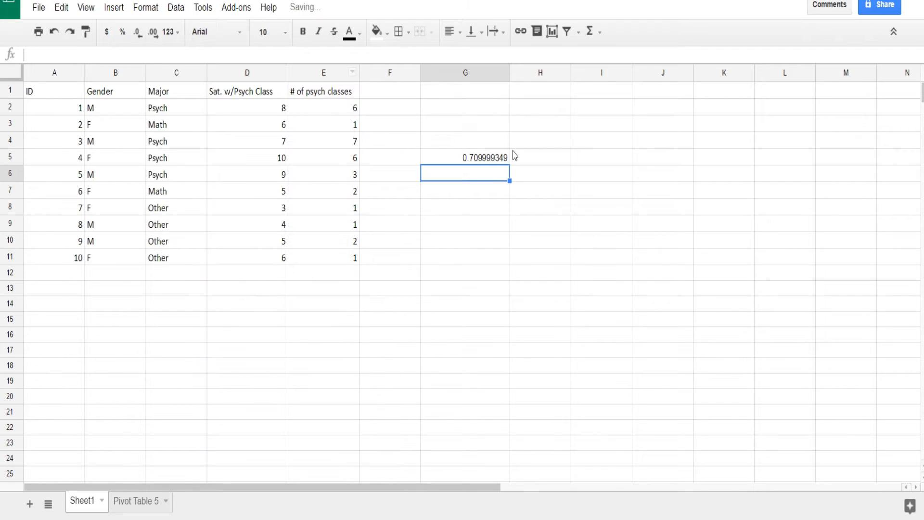
click(474, 163)
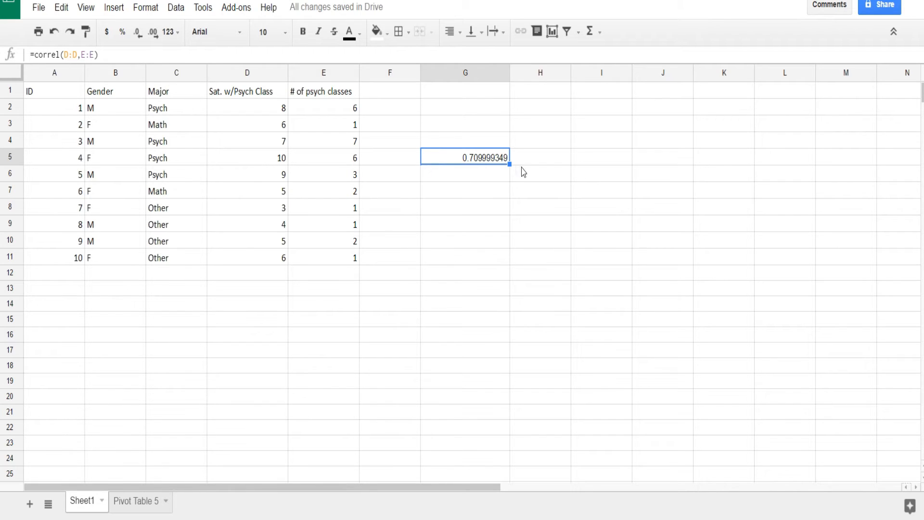
click(503, 179)
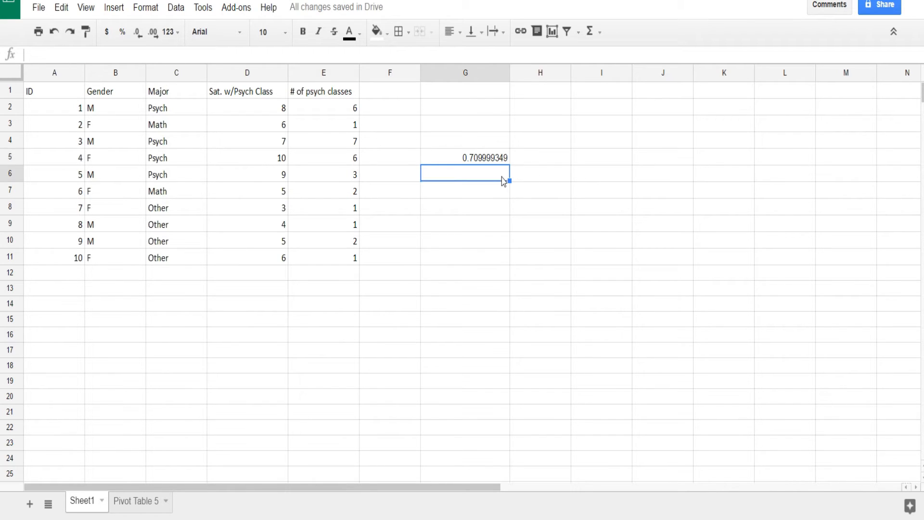
click(497, 161)
click(488, 179)
Start the XLMiner Analysis ToolPak add-on and open its Correlation tool.
click(238, 8)
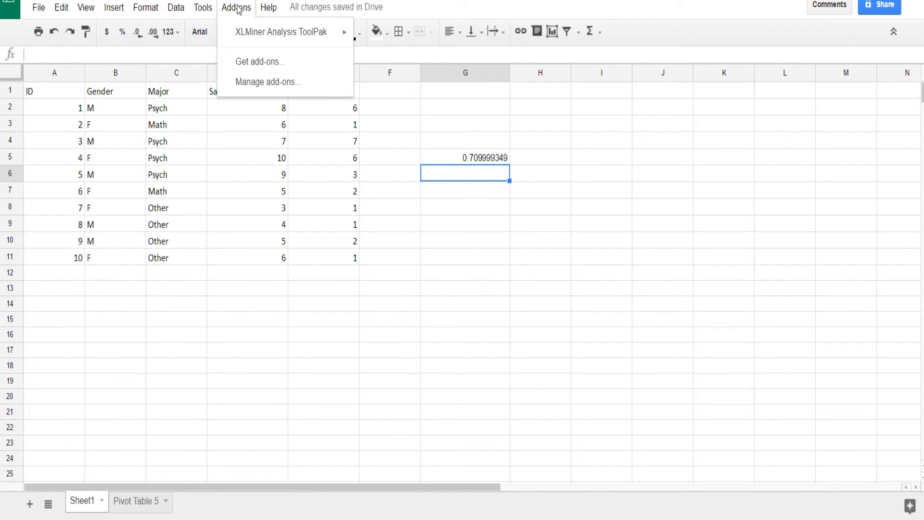
mouse_move(255, 38)
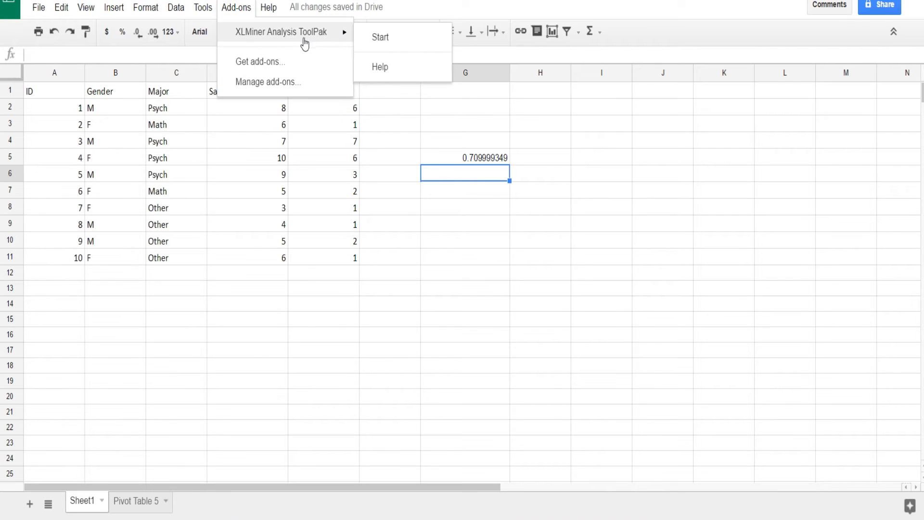
mouse_move(288, 33)
click(407, 45)
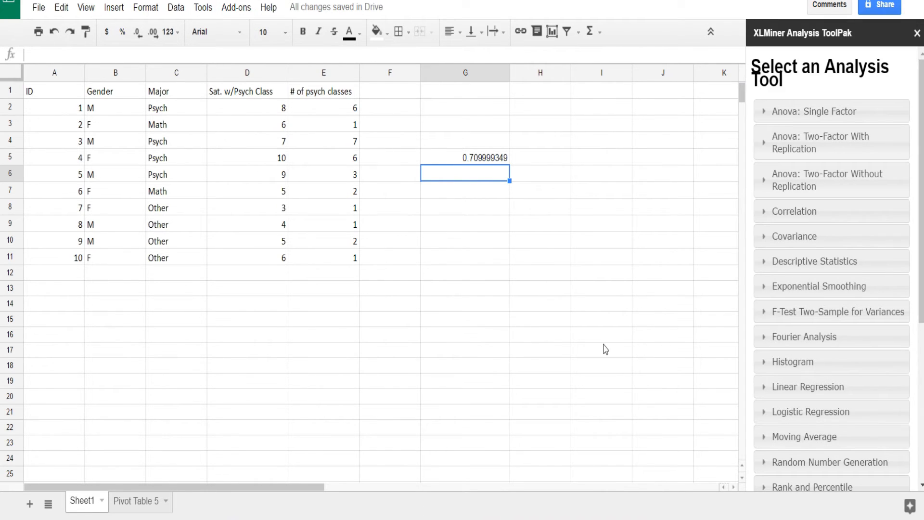
click(793, 214)
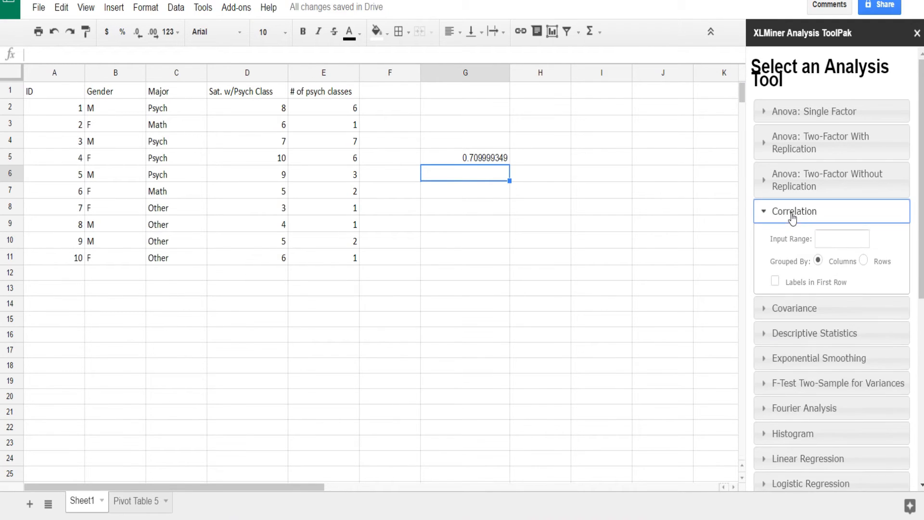
Set the correlation input range to columns D and E (D1:E1000), grouped by columns, with labels in the first row.
click(826, 246)
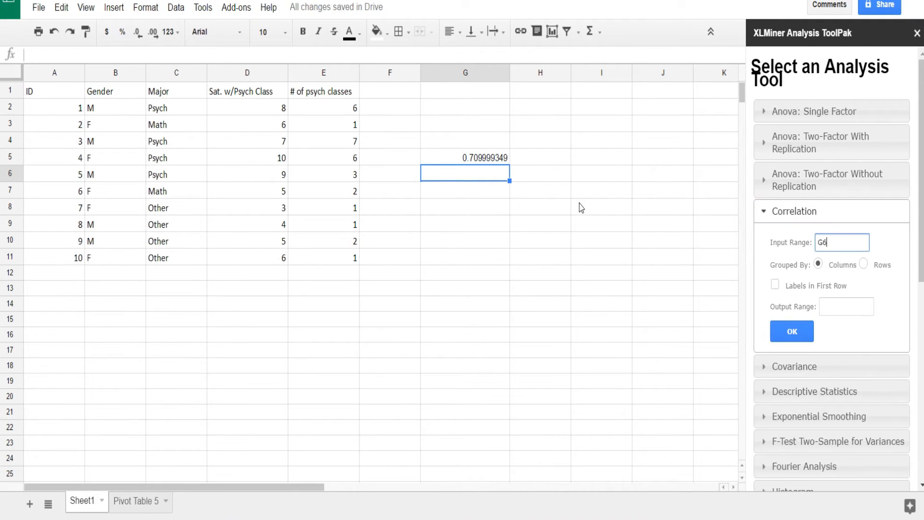
click(239, 73)
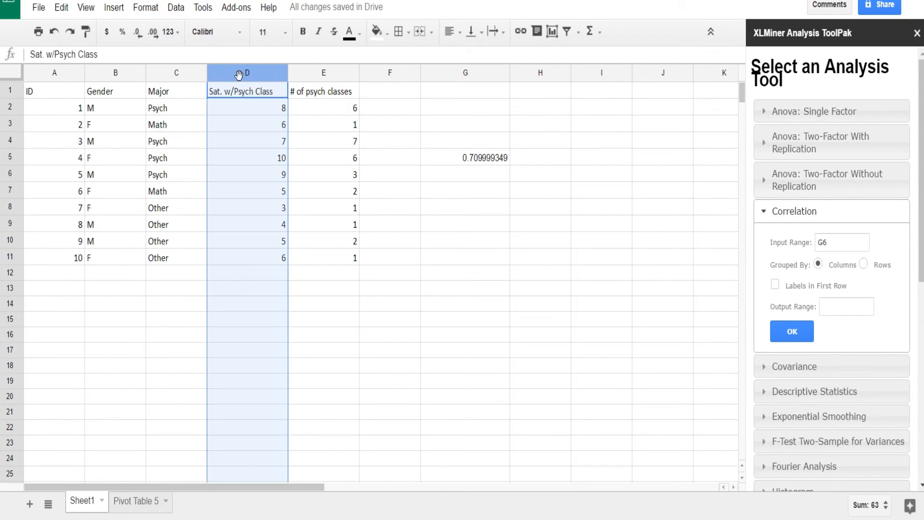
drag(239, 75, 254, 77)
click(298, 272)
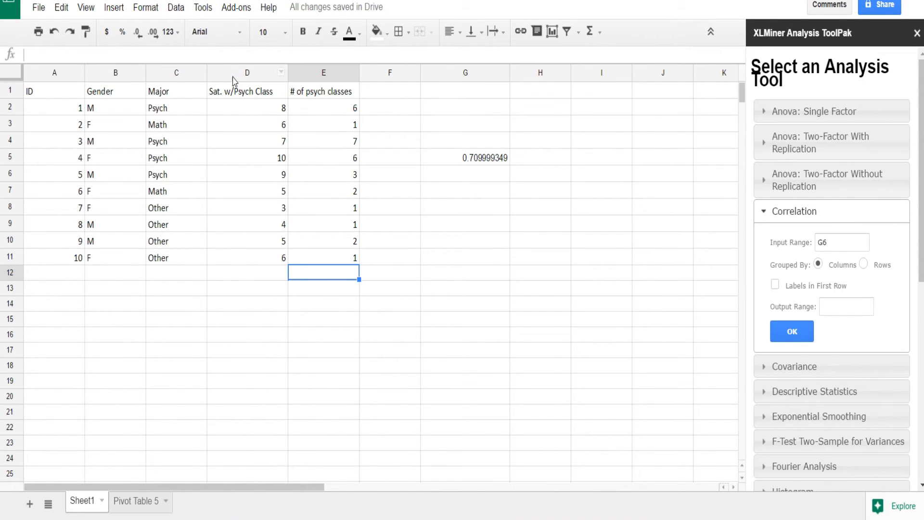
drag(233, 77, 320, 72)
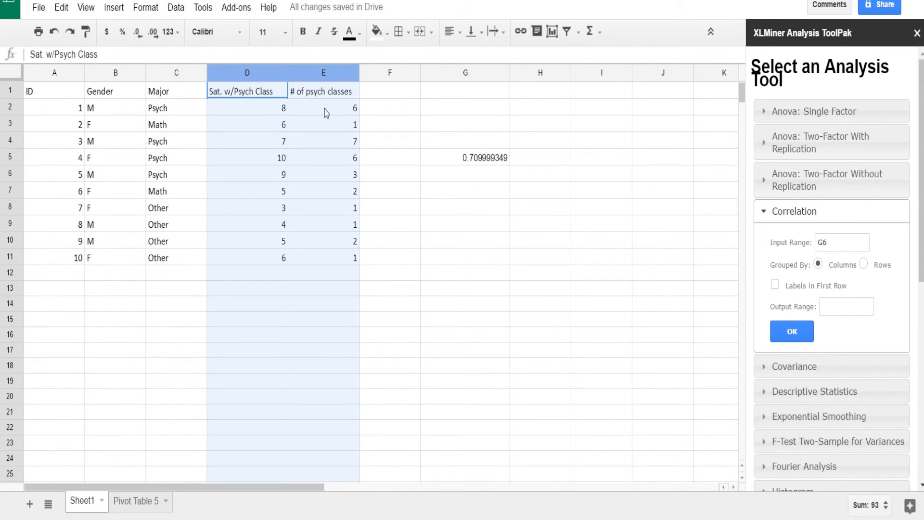
mouse_move(325, 109)
mouse_down()
mouse_move(270, 118)
mouse_move(321, 138)
mouse_move(254, 78)
mouse_move(325, 155)
mouse_up()
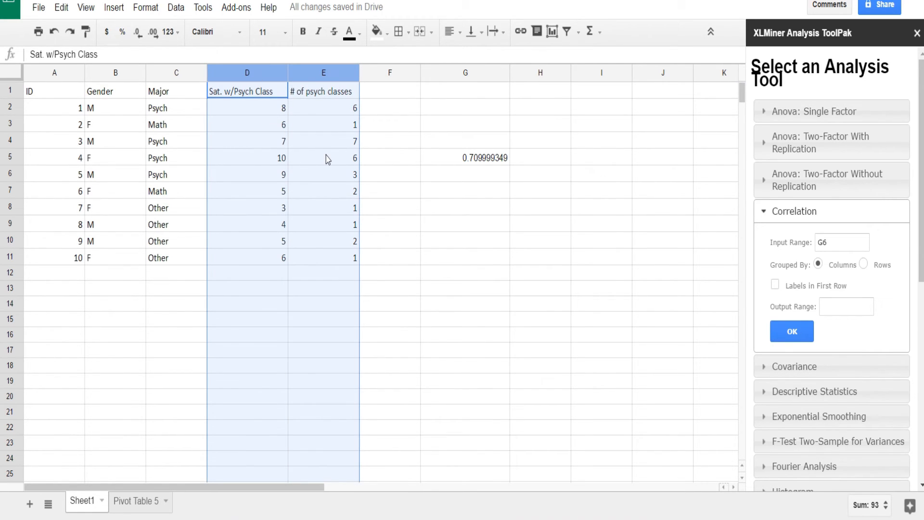
click(841, 248)
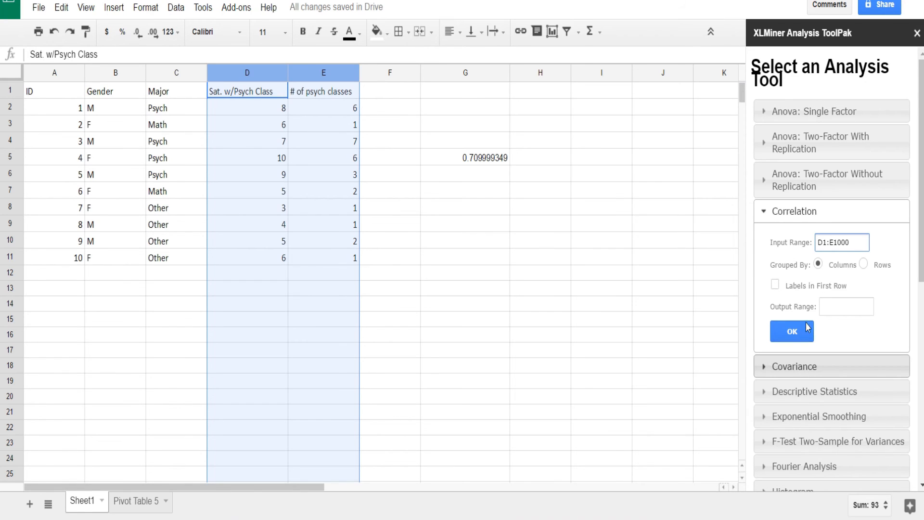
click(819, 264)
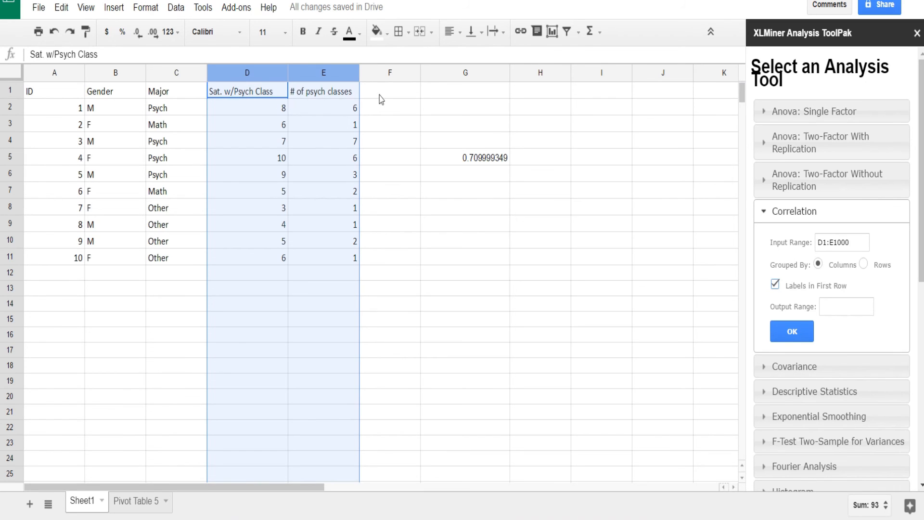
Set the correlation output range to cell I4 and run the analysis.
click(554, 155)
click(607, 146)
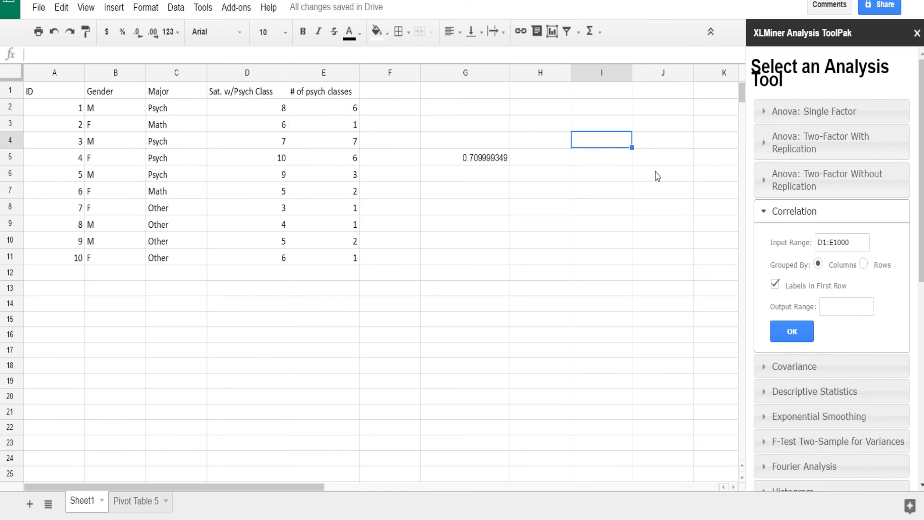
double_click(599, 147)
click(866, 307)
text(I4)
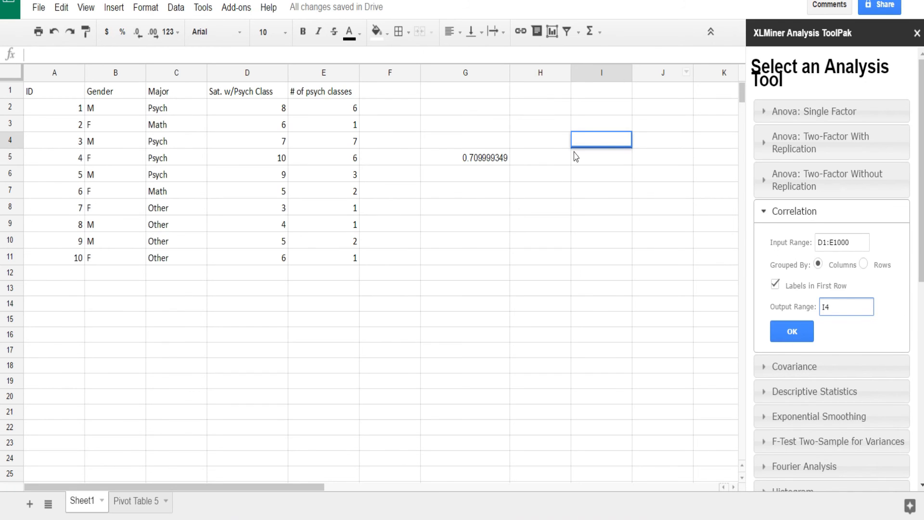
click(785, 337)
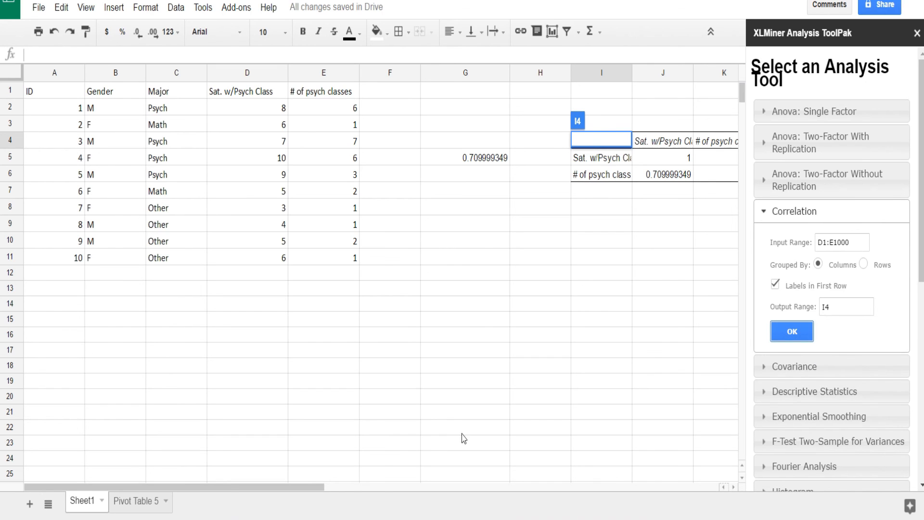
Widen columns J and I so the correlation table's labels fit fully.
drag(320, 474, 414, 488)
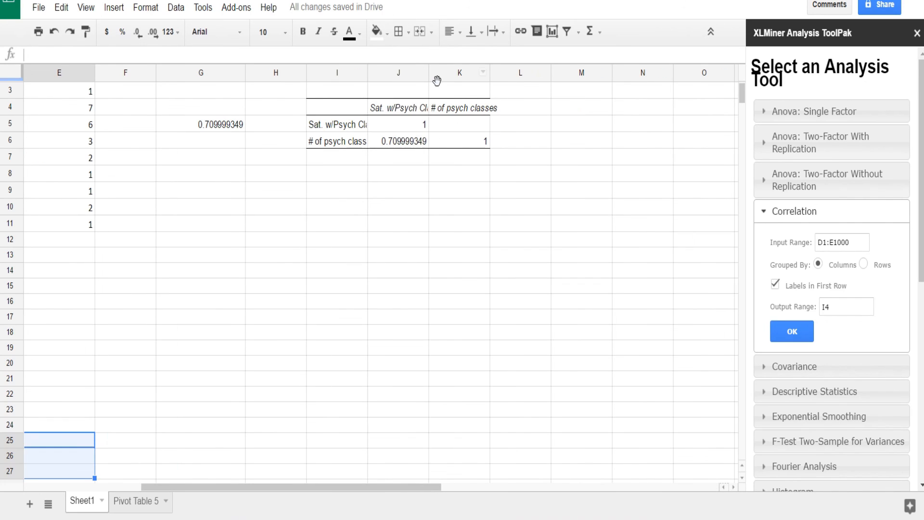
drag(429, 74, 456, 73)
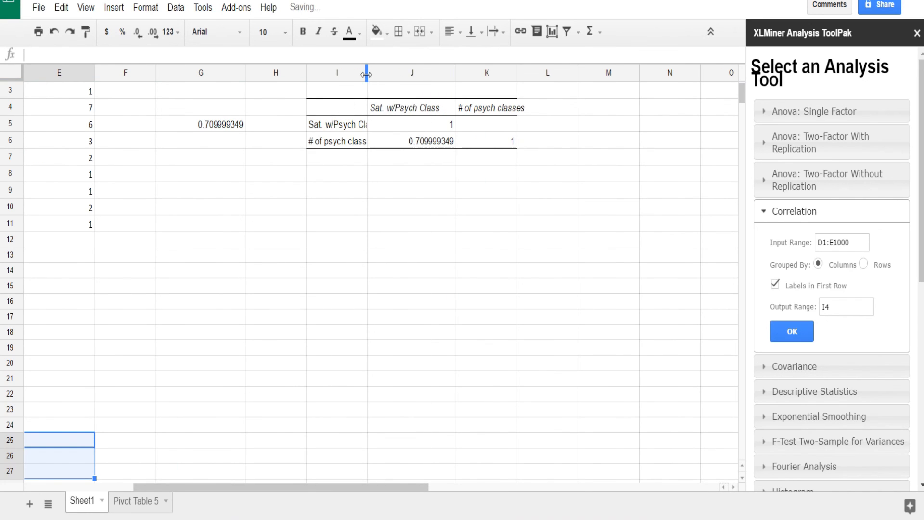
drag(366, 73, 398, 73)
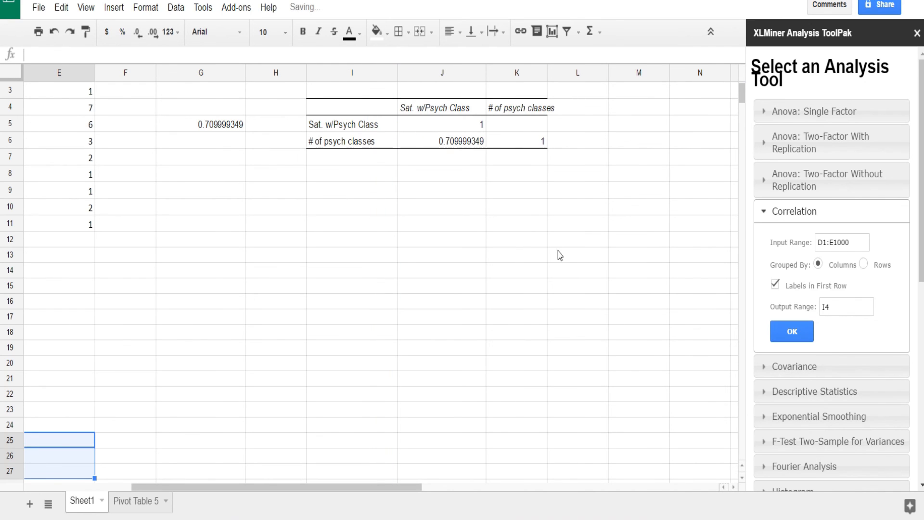
click(343, 248)
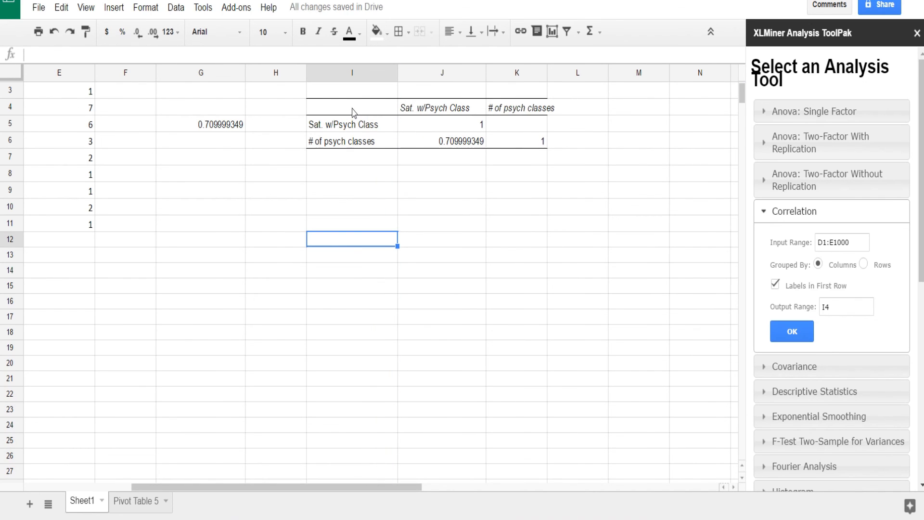